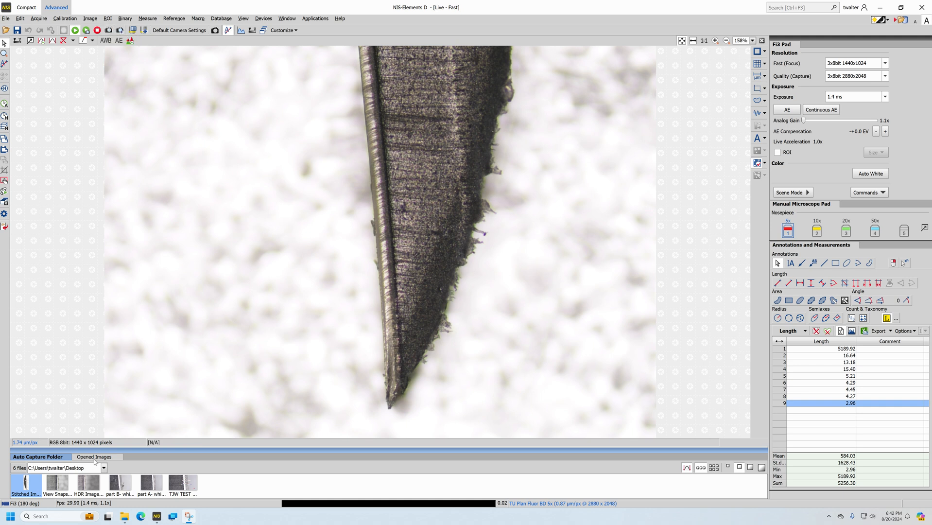
- Check the opened images, return to the auto capture folder, and open the Save Next options
click(94, 457)
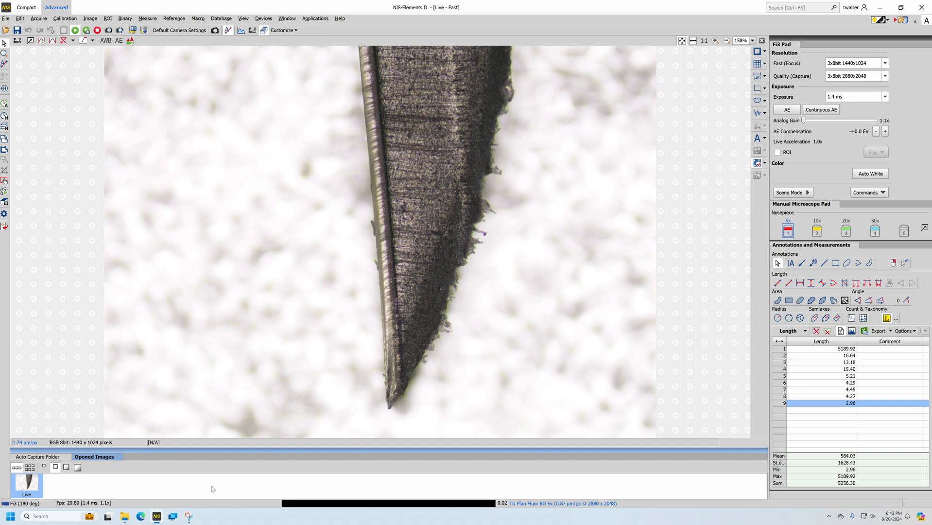
click(38, 457)
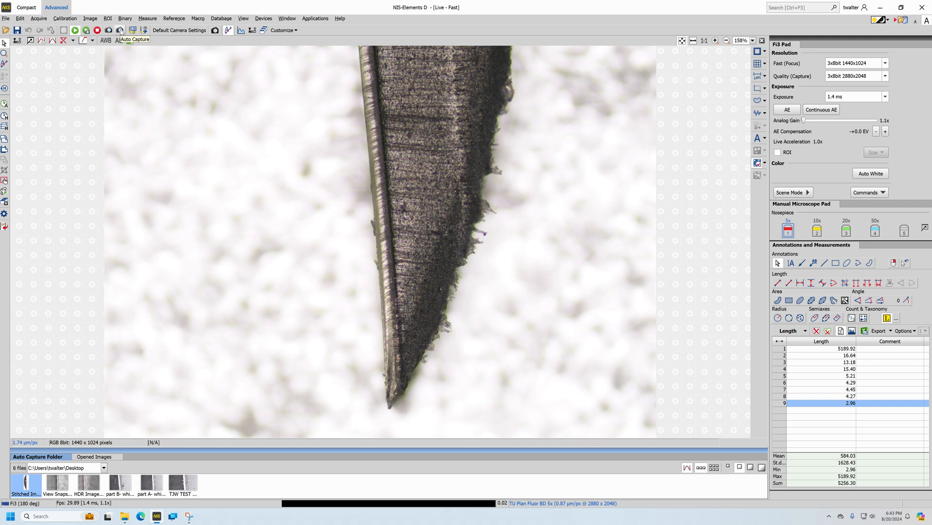
click(4, 214)
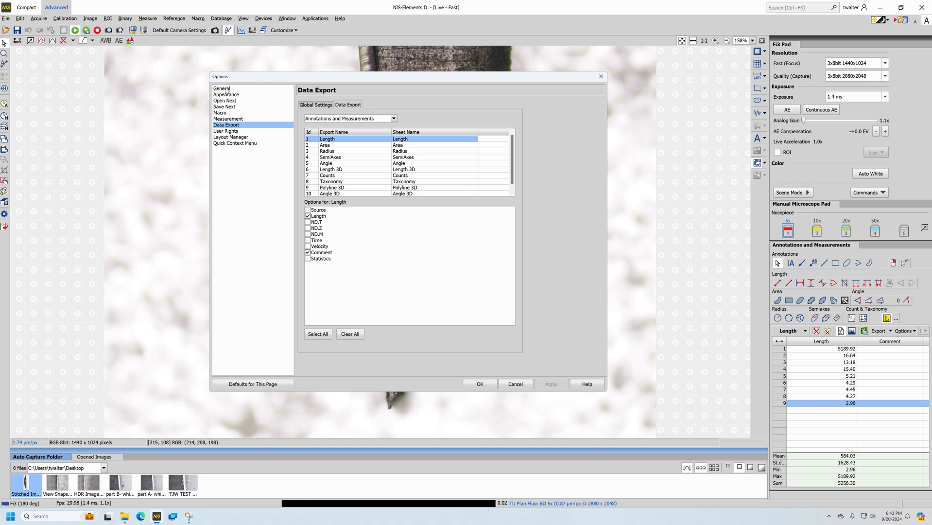
click(225, 107)
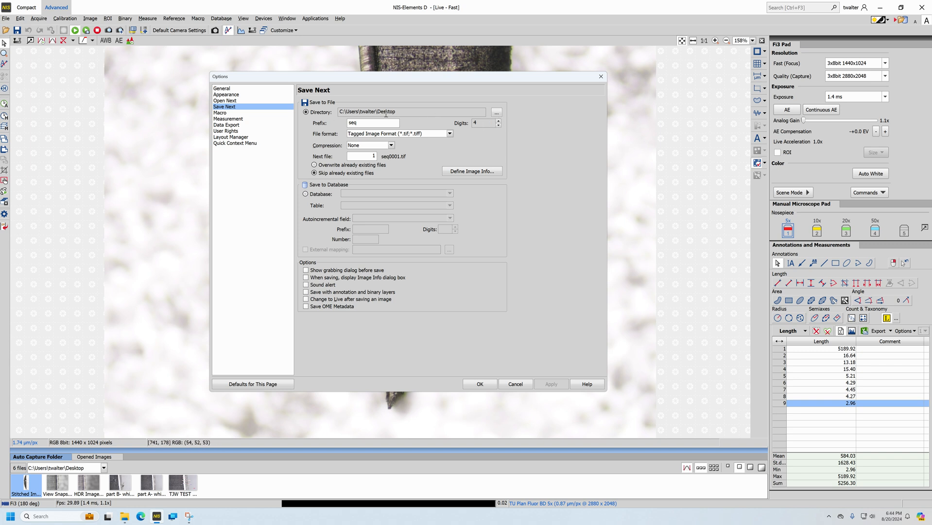
- Create a folder named Auto Capture Tutorial on the Desktop and set it as the directory for saved images
click(498, 112)
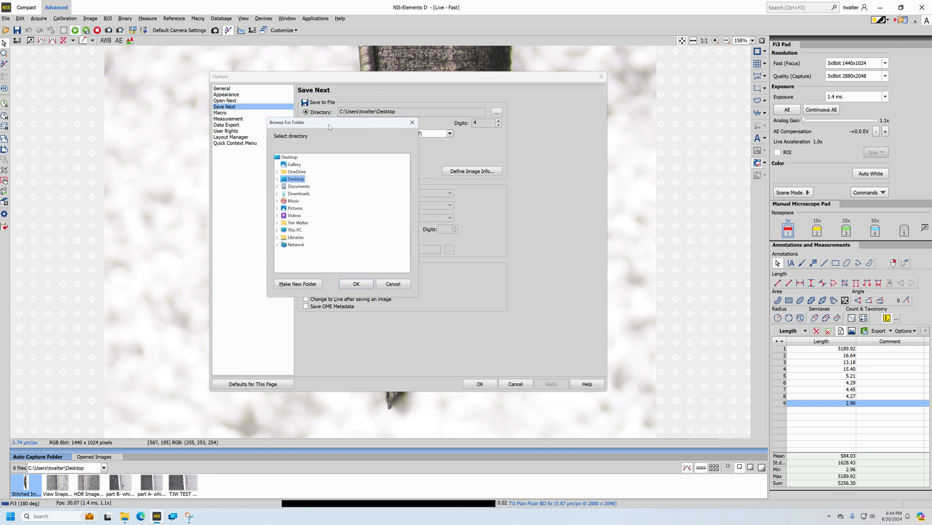
drag(328, 124, 399, 155)
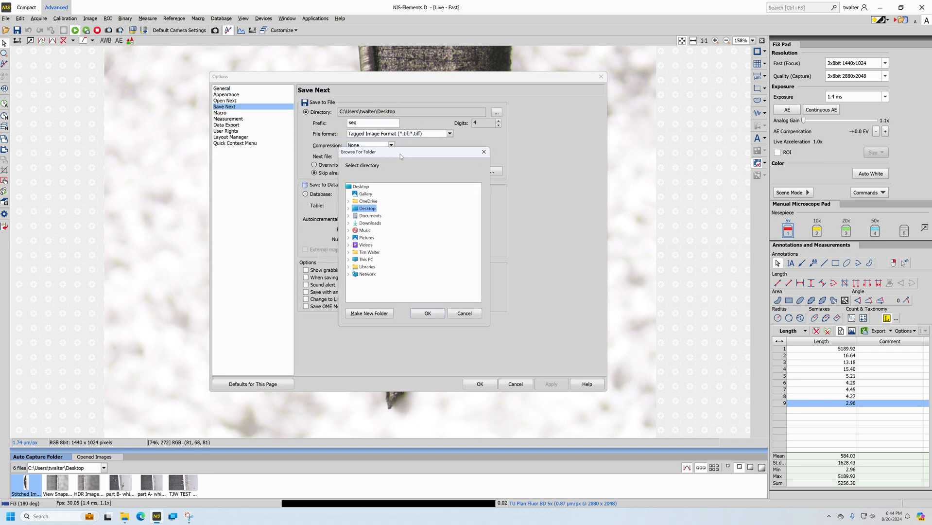
click(348, 210)
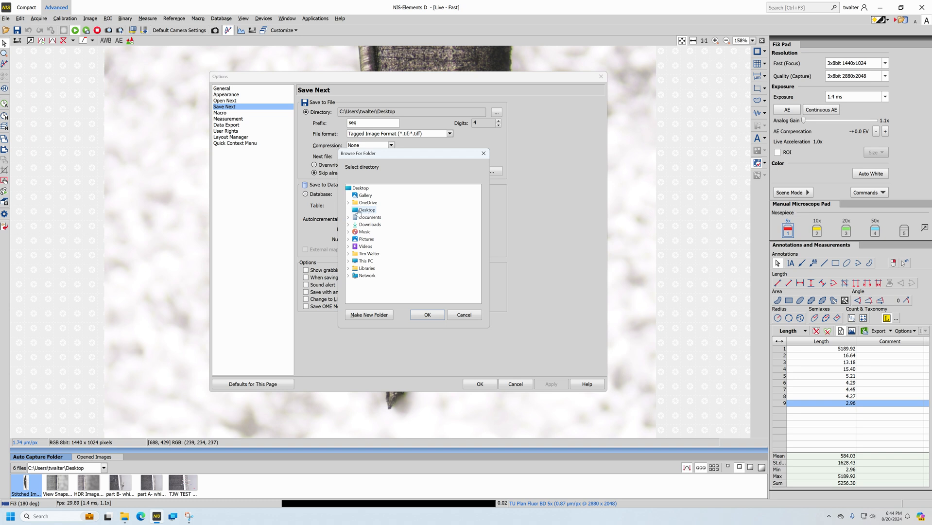
click(369, 315)
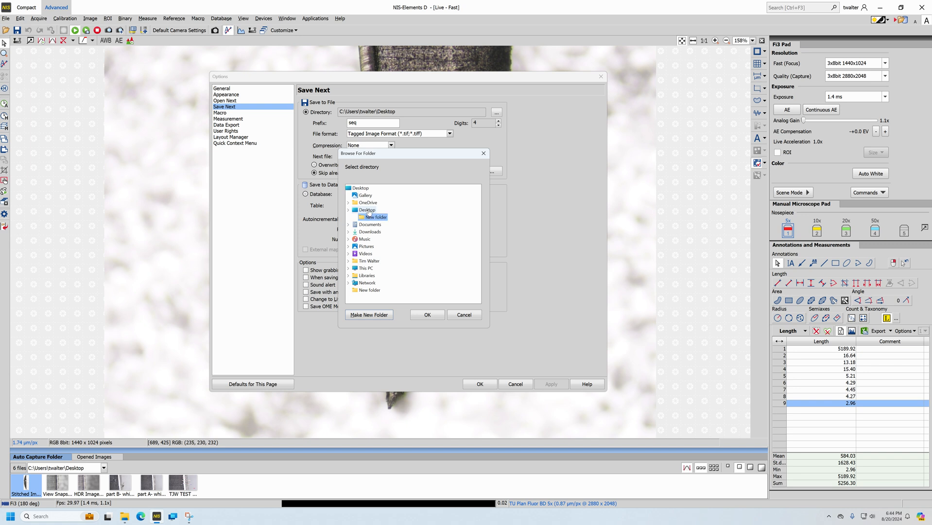
right_click(372, 217)
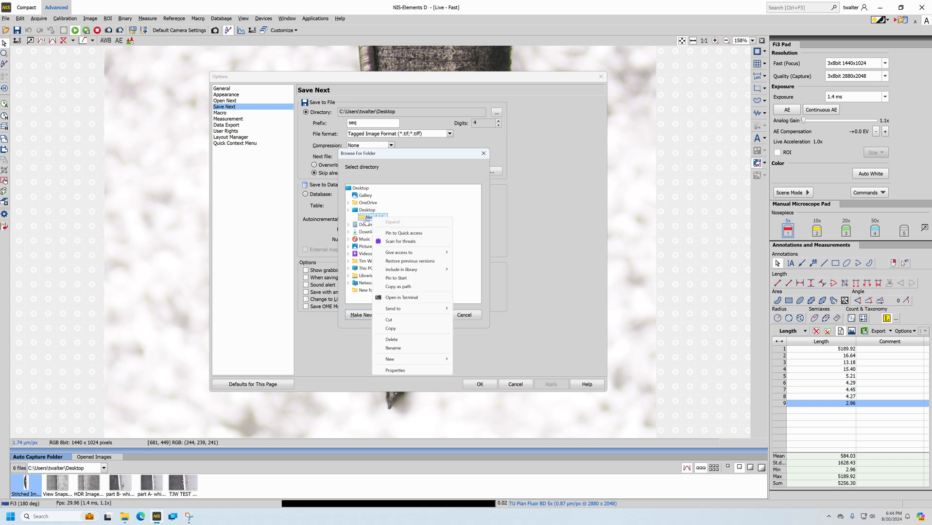
click(394, 347)
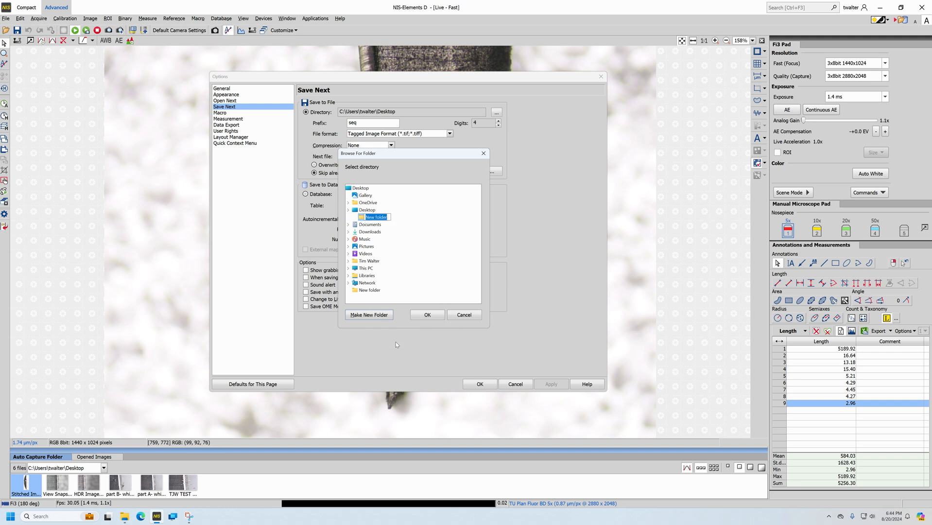
text(Auto Capture Tutorial)
key(Return)
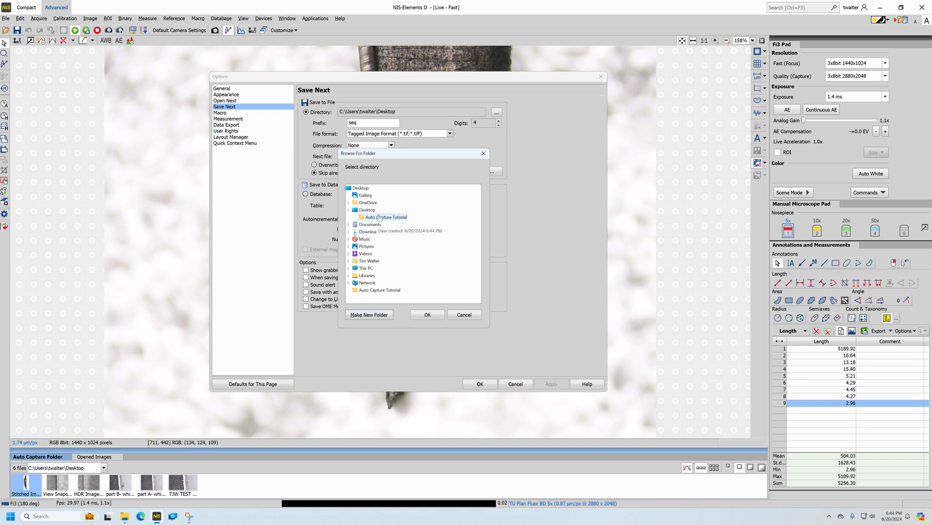
click(426, 315)
drag(448, 111, 340, 112)
click(378, 111)
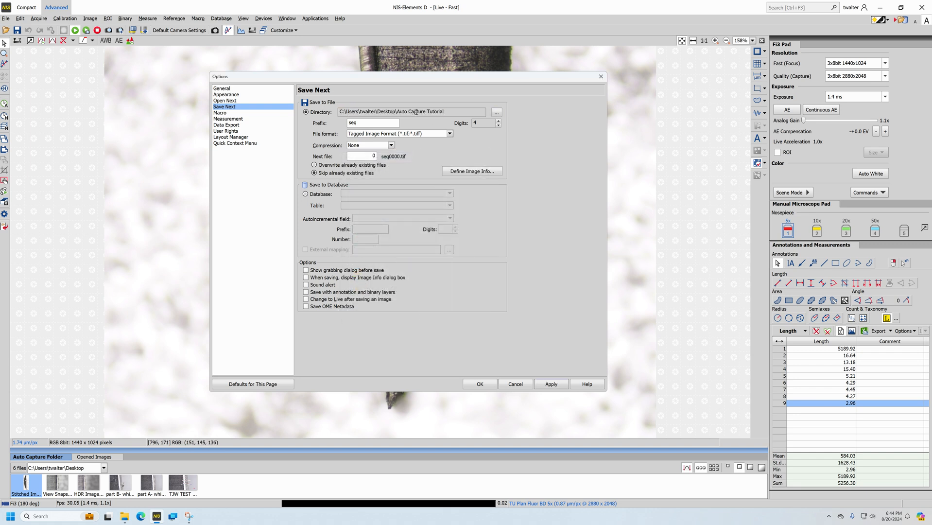
- Replace the saved image file prefix with Bumper
double_click(369, 124)
text(Line)
key(BackSpace)
key(BackSpace)
key(BackSpace)
key(BackSpace)
key(BackSpace)
drag(383, 77, 389, 104)
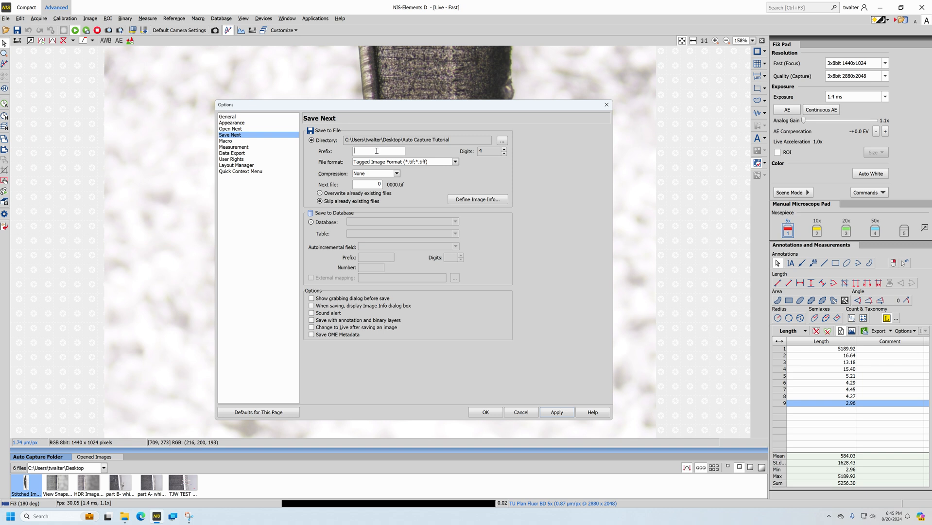
text(L)
key(BackSpace)
text(Bumper)
- Set the saved file format to JPEG - JFIF and keep the compression at Lowest
click(455, 161)
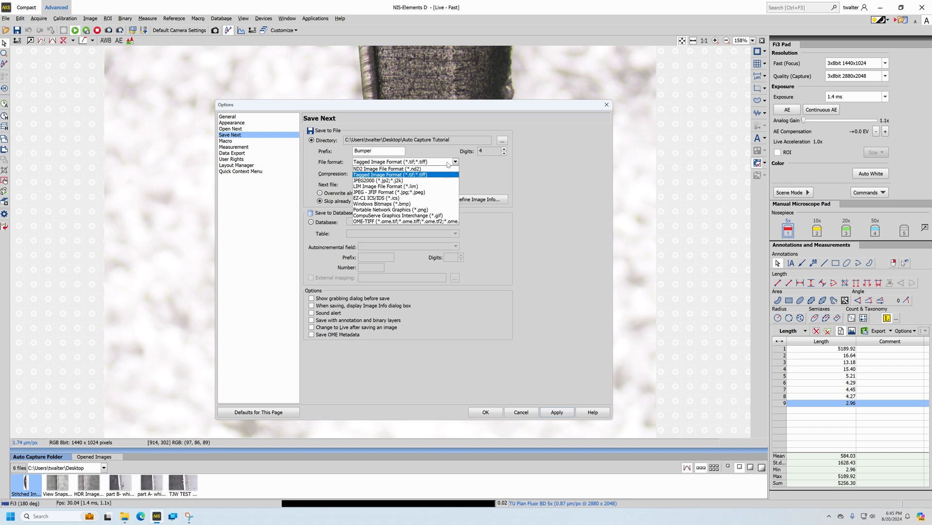
click(374, 193)
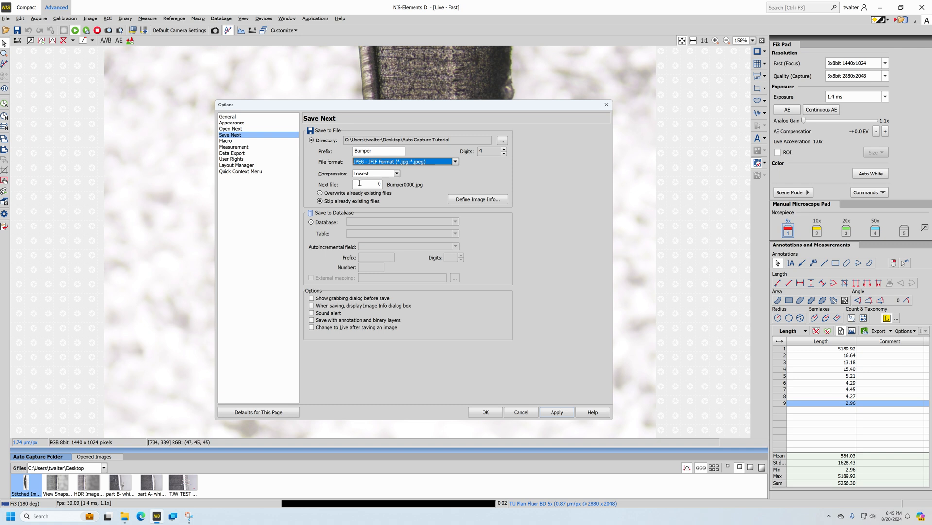
click(397, 174)
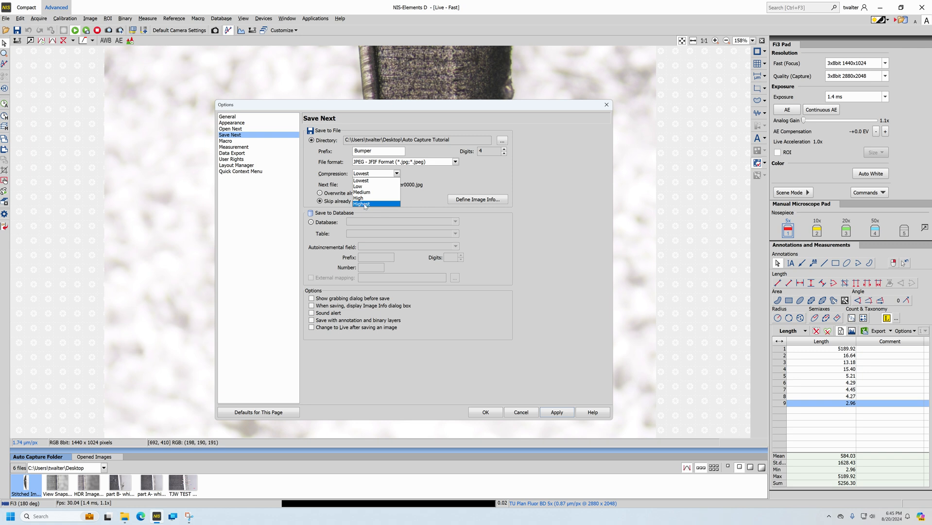
click(440, 179)
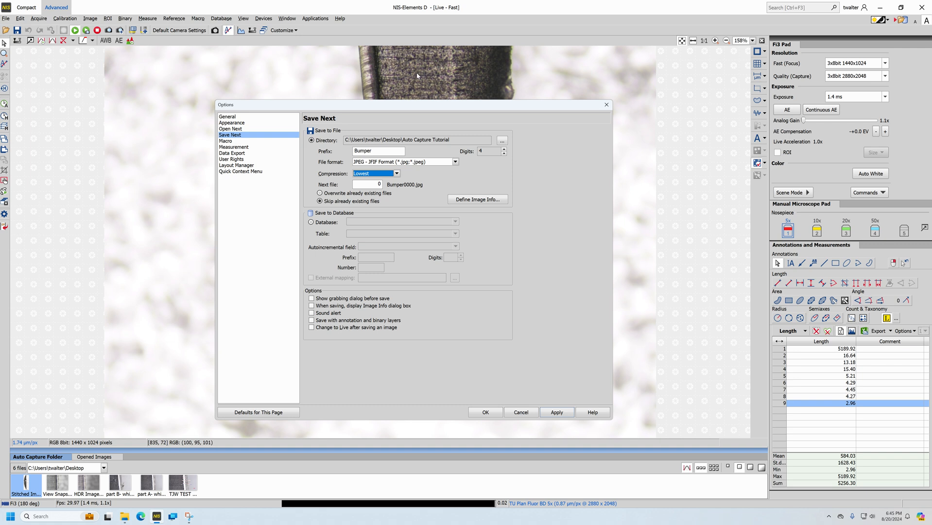
click(397, 174)
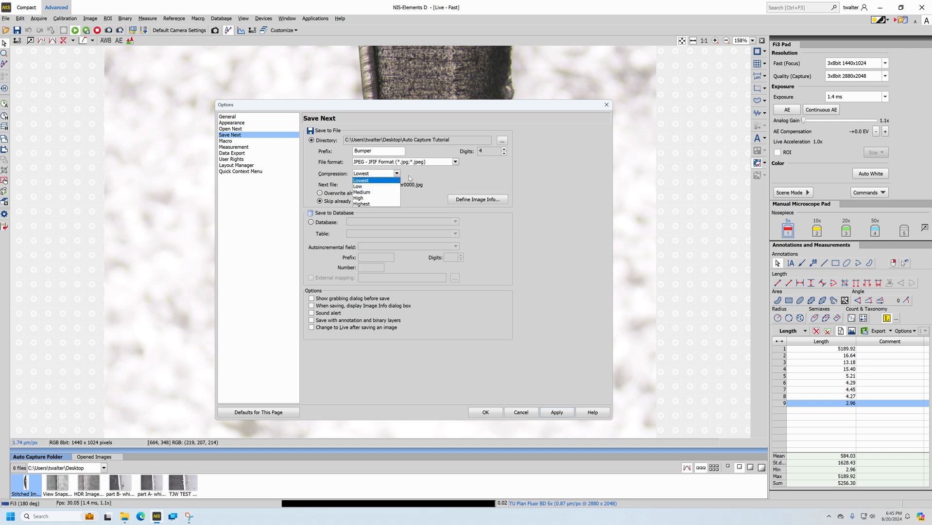
click(425, 177)
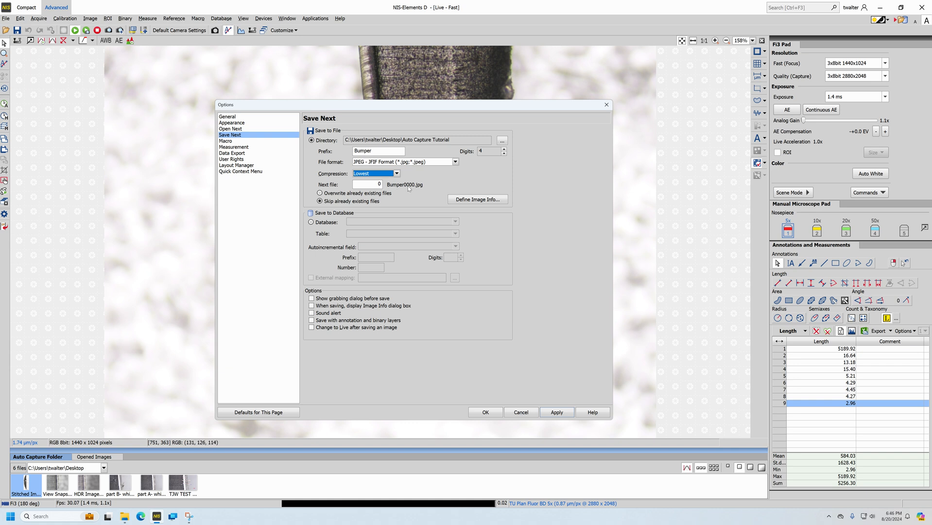
key(Tab)
- Set the number of digits in the saved file names to 2 and apply the save options
click(504, 154)
click(504, 153)
click(504, 149)
click(503, 148)
click(504, 148)
click(503, 149)
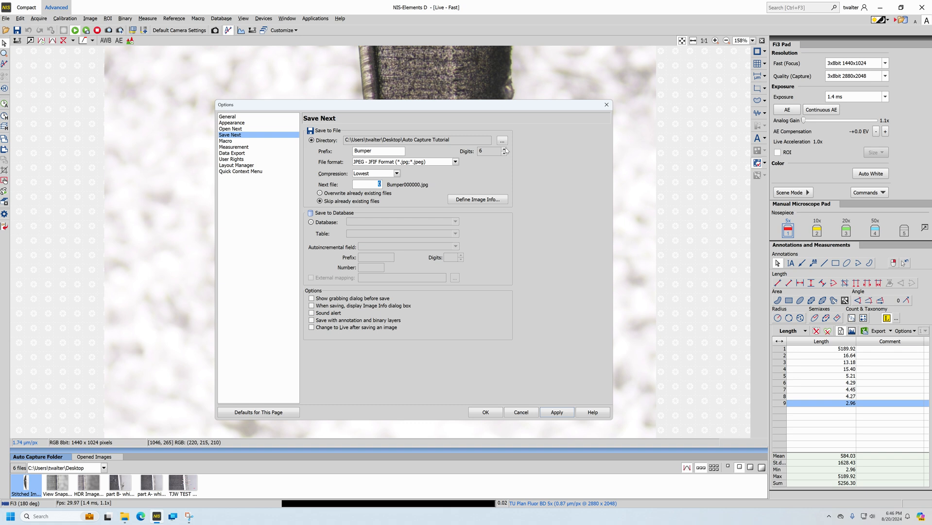
click(503, 149)
click(503, 153)
click(503, 154)
click(503, 154)
click(503, 154)
click(503, 153)
click(555, 413)
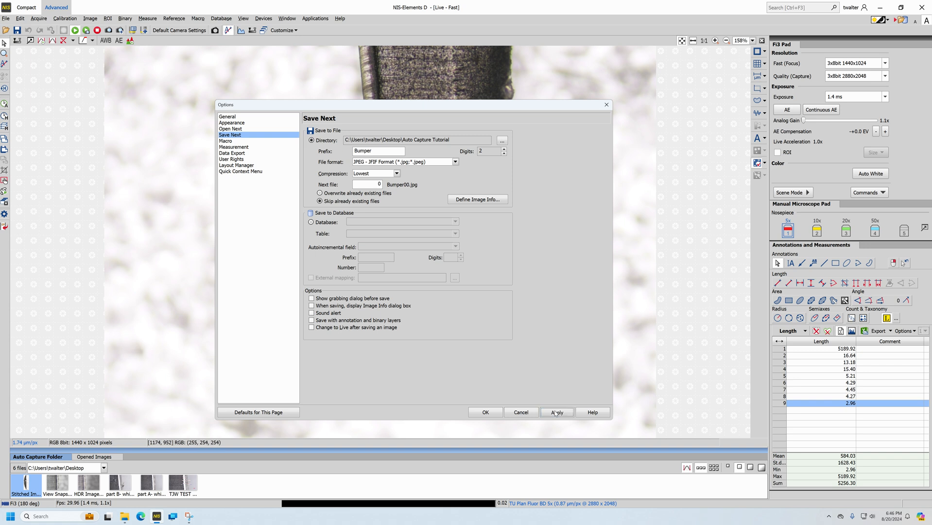
click(485, 412)
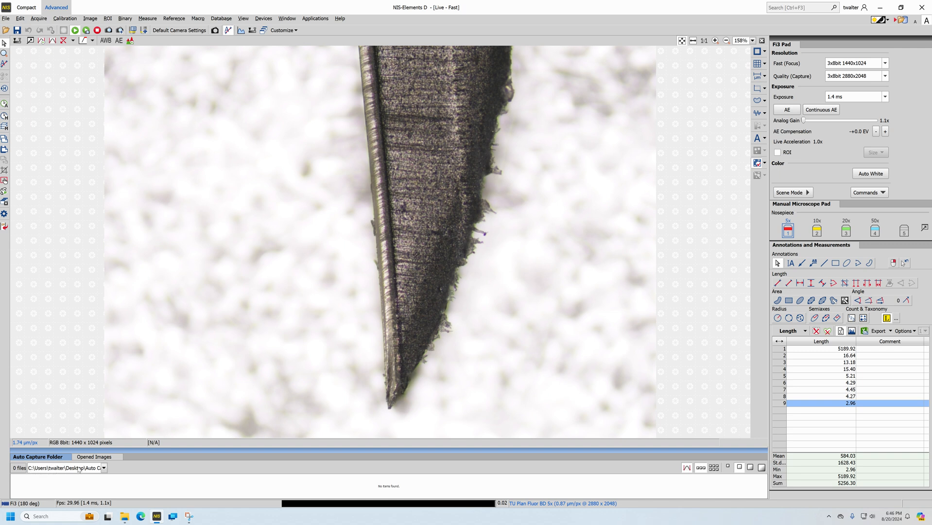
click(104, 467)
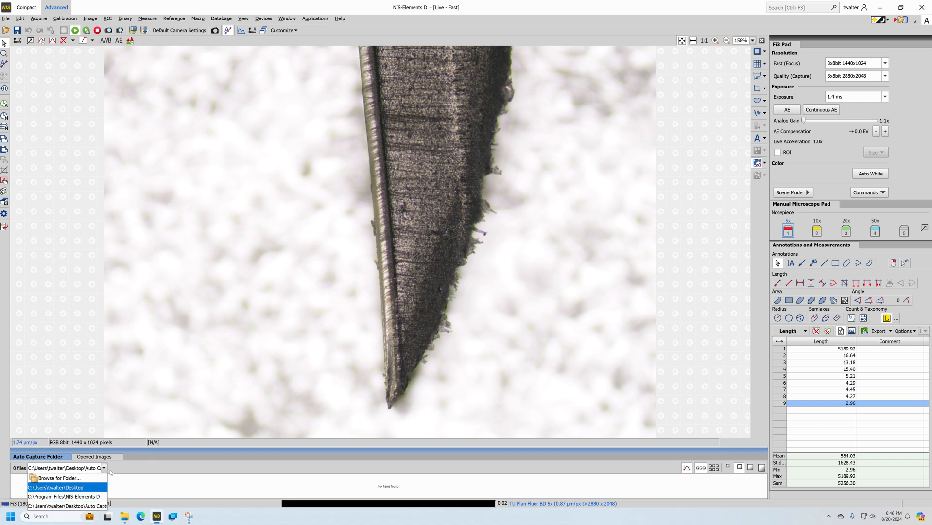
click(145, 472)
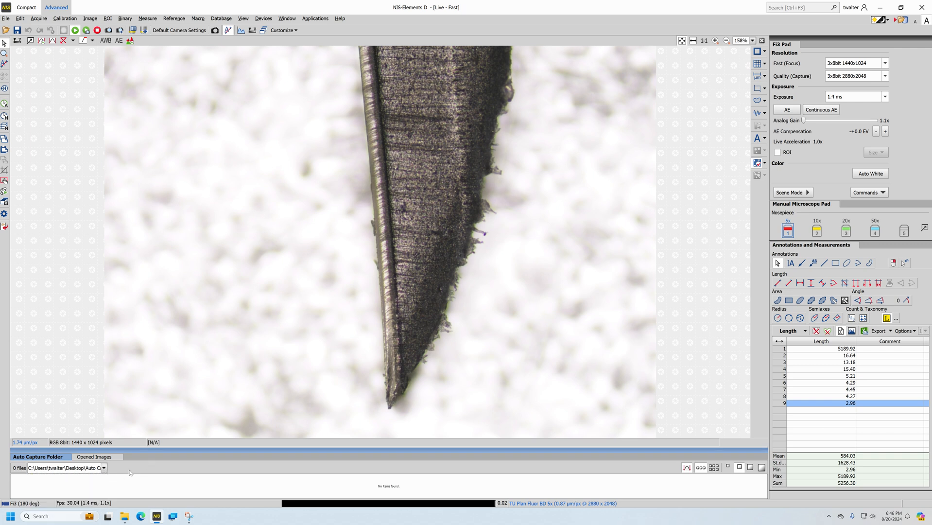
click(103, 467)
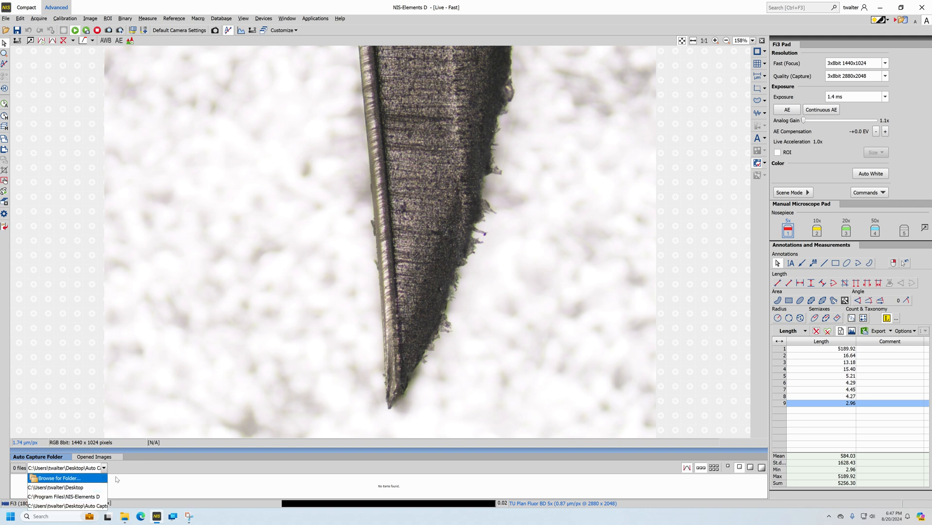
click(152, 464)
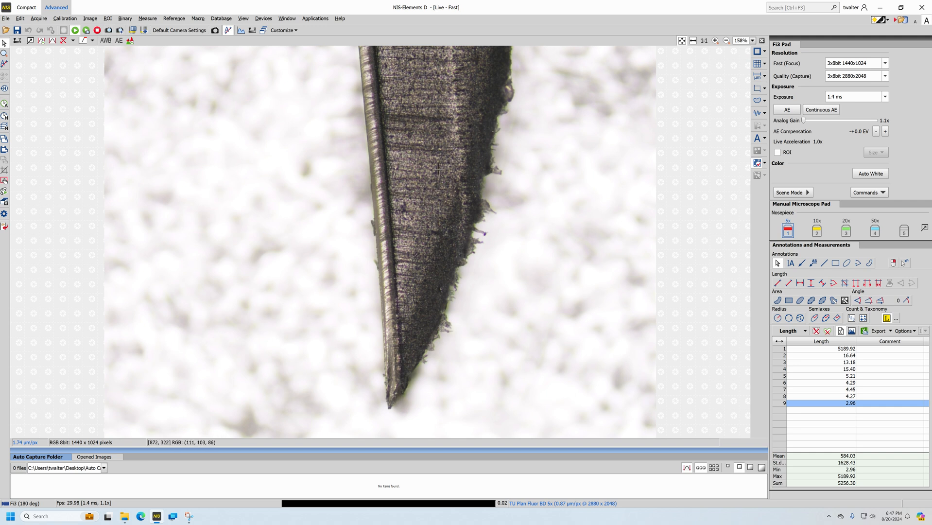
- Auto-capture four images from the live camera view, one for each sample position, into the Auto Capture Tutorial folder
click(119, 29)
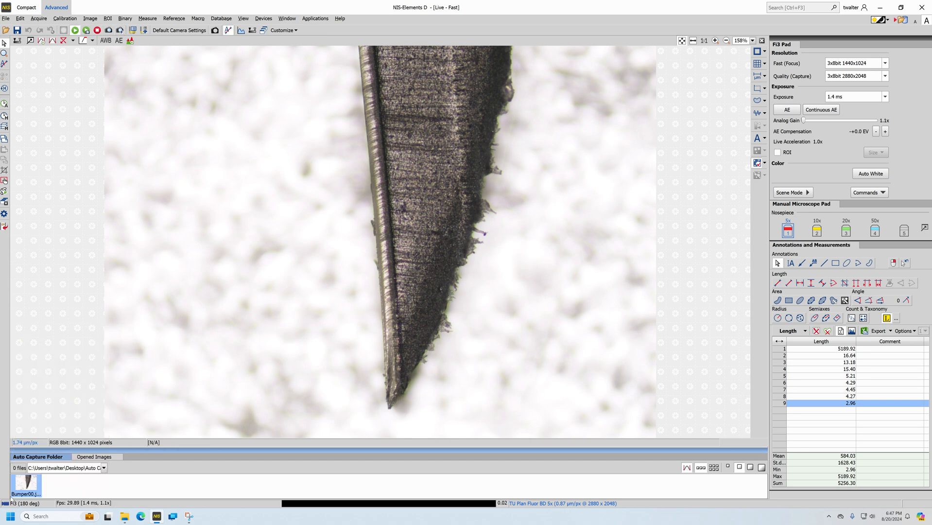
mouse_move(33, 496)
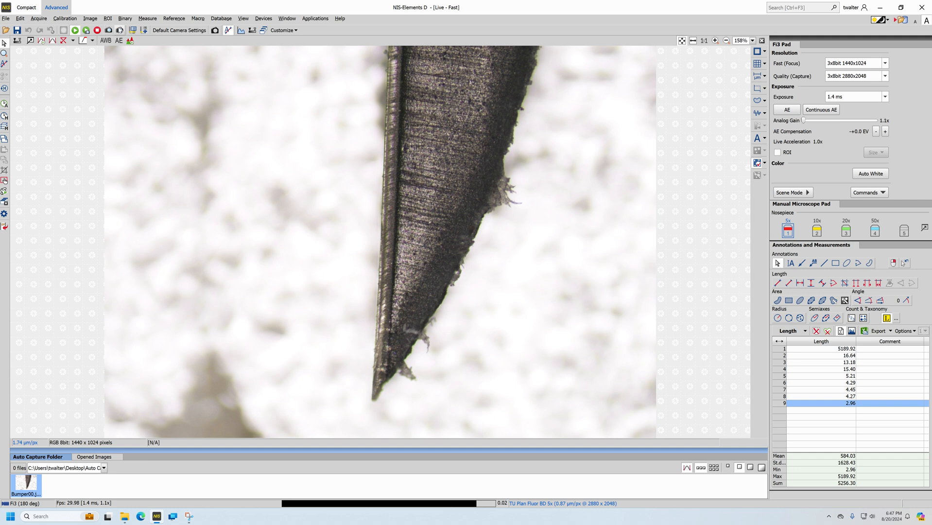
click(121, 31)
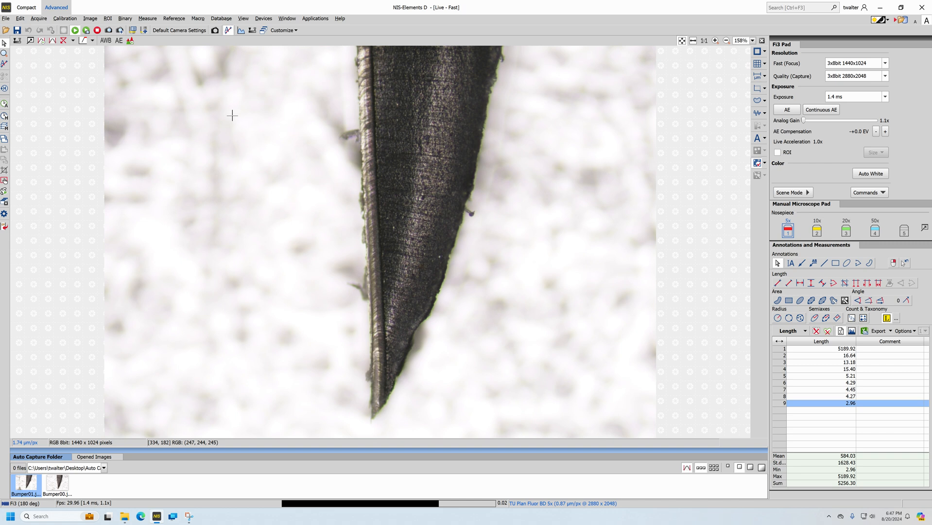
click(120, 30)
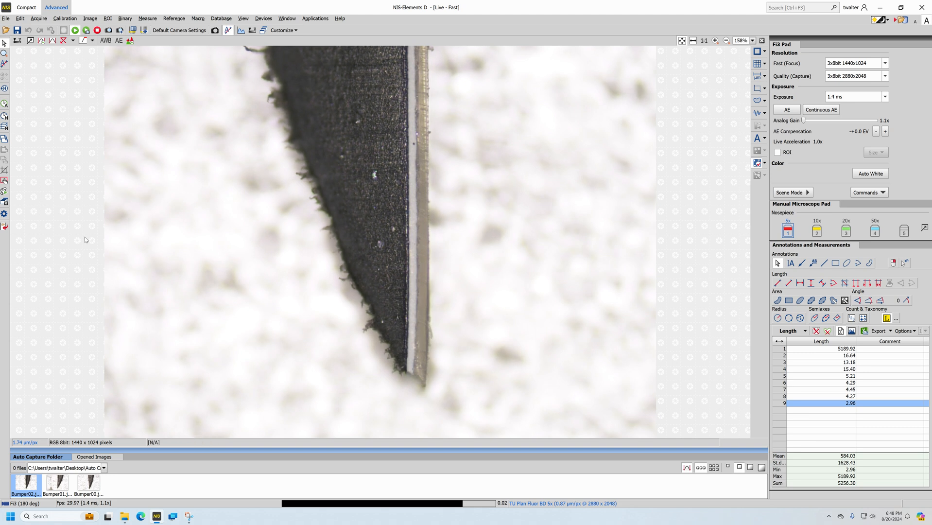
click(120, 30)
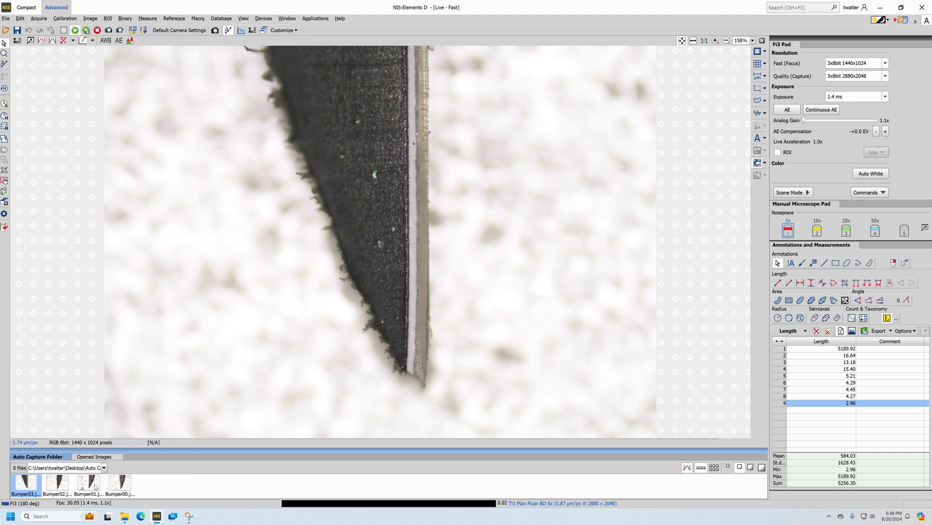
- Switch to the desktop, move the Auto Capture Tutorial folder beside the group of image files, and open it
click(880, 8)
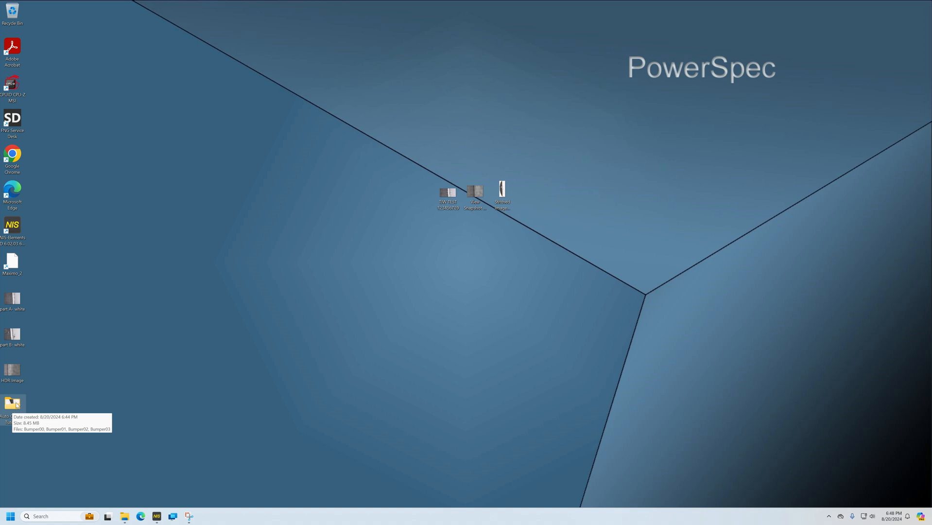
drag(17, 405, 419, 195)
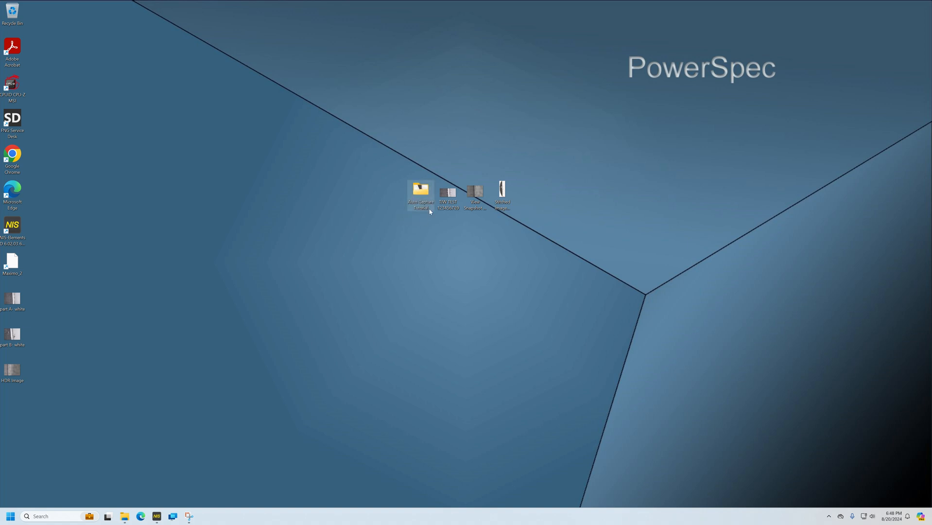
double_click(420, 192)
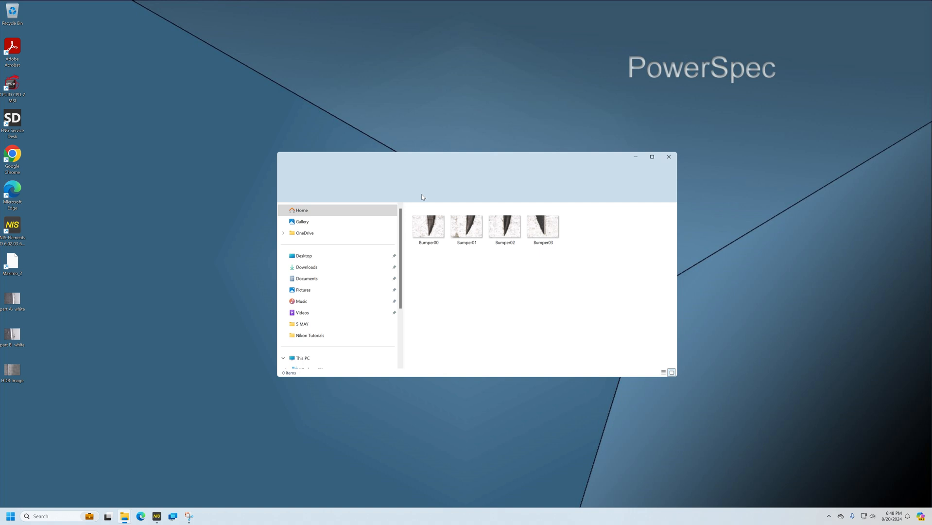
- Check the captured files Bumper00 through Bumper03 in the Auto Capture Tutorial folder, and minimize its window
click(427, 226)
click(470, 234)
click(513, 235)
click(546, 233)
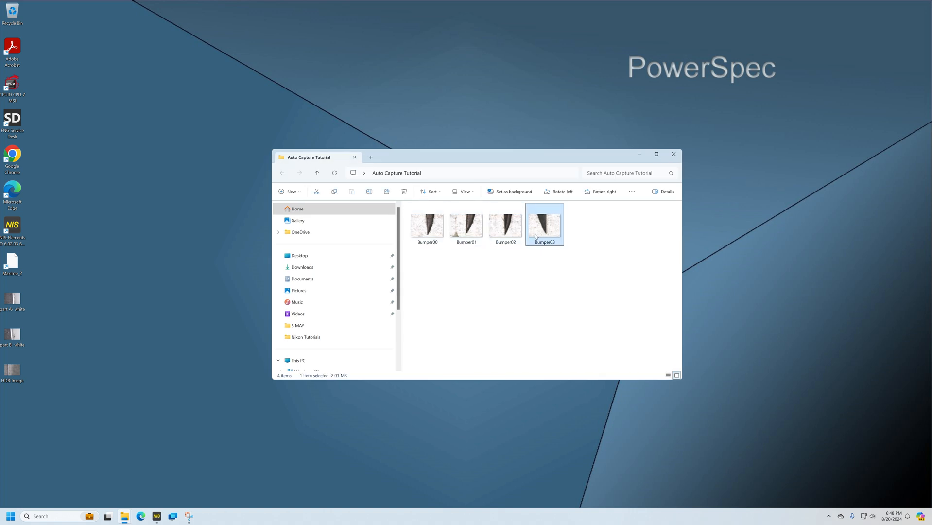
click(428, 230)
click(478, 235)
click(510, 235)
click(551, 236)
click(640, 155)
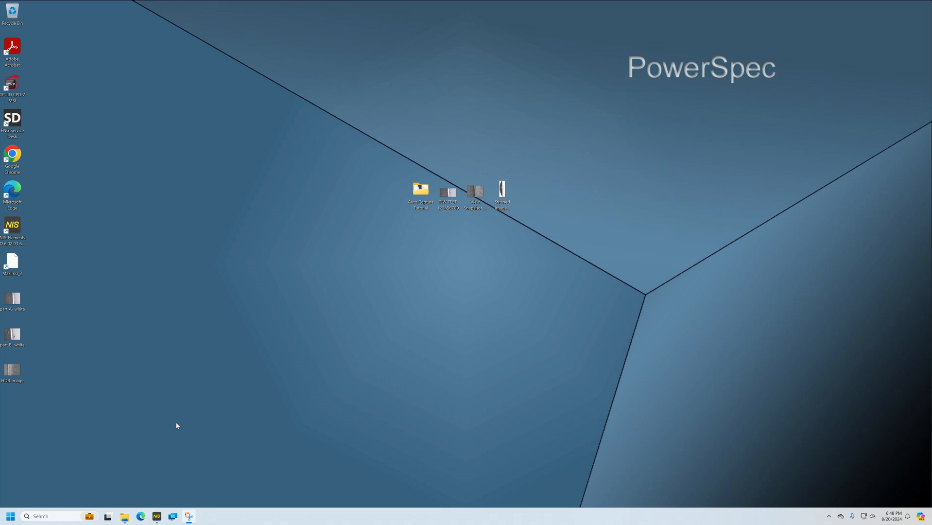
- Switch back to NIS-Elements and inspect the Bumper01 and Bumper03 thumbnails in the auto capture folder
click(157, 516)
click(96, 486)
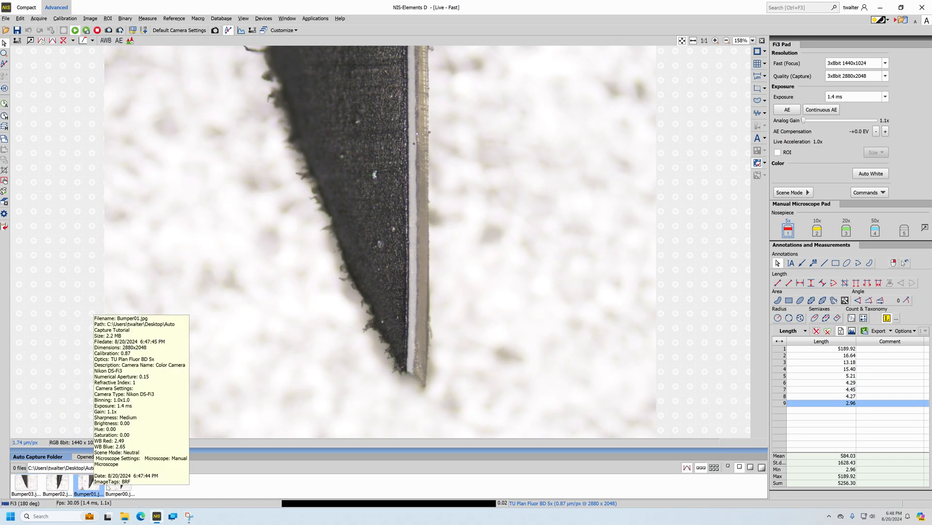
click(26, 484)
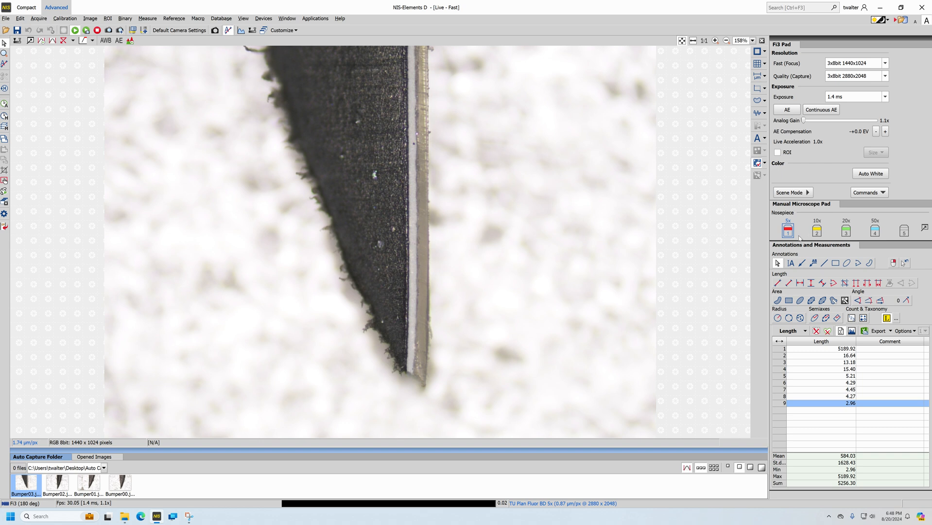